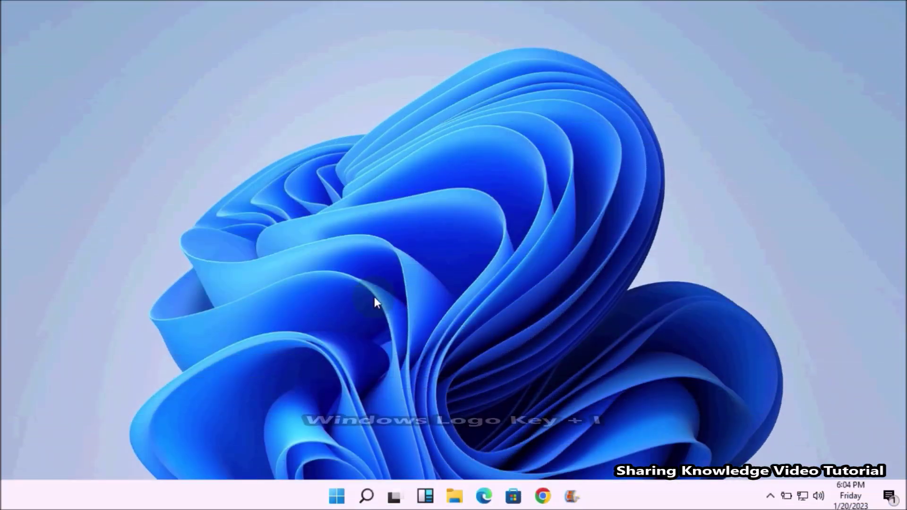
Step: Add Removable Disk (E:) as the File History drive under Update & Security > Backup
key(super+i)
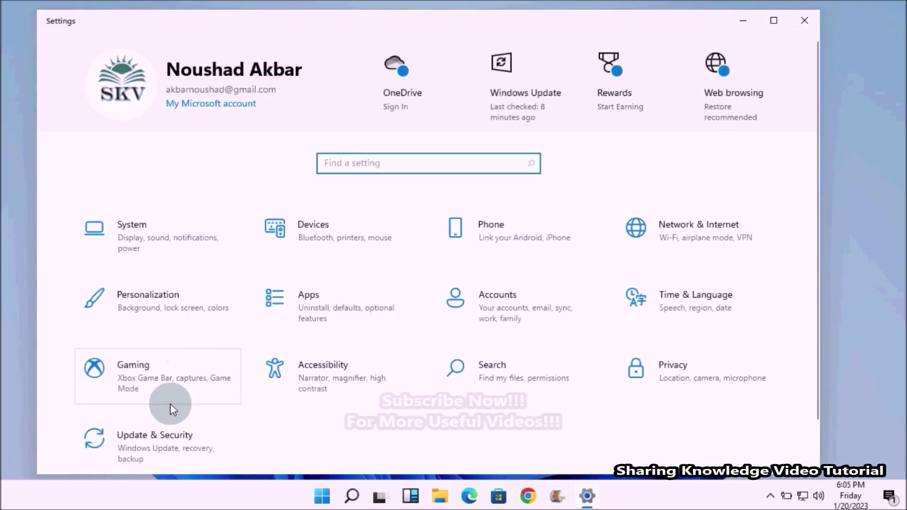
click(152, 433)
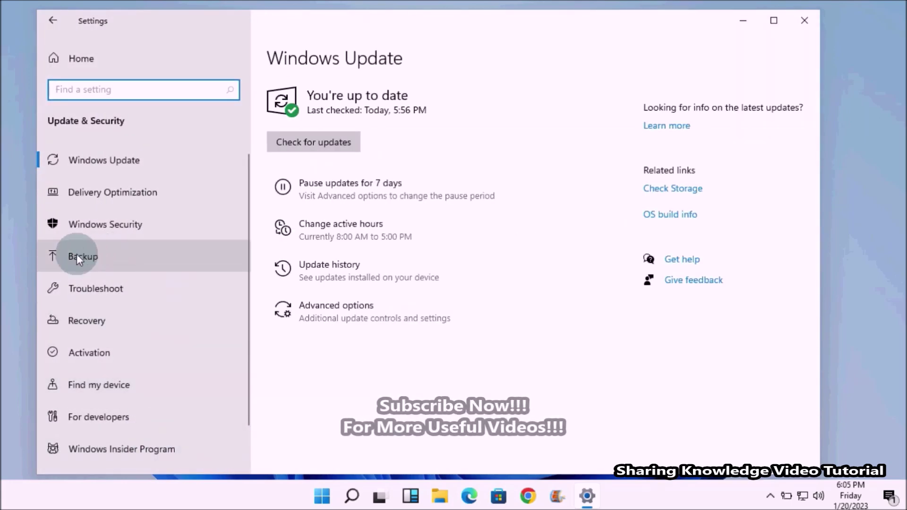
click(75, 255)
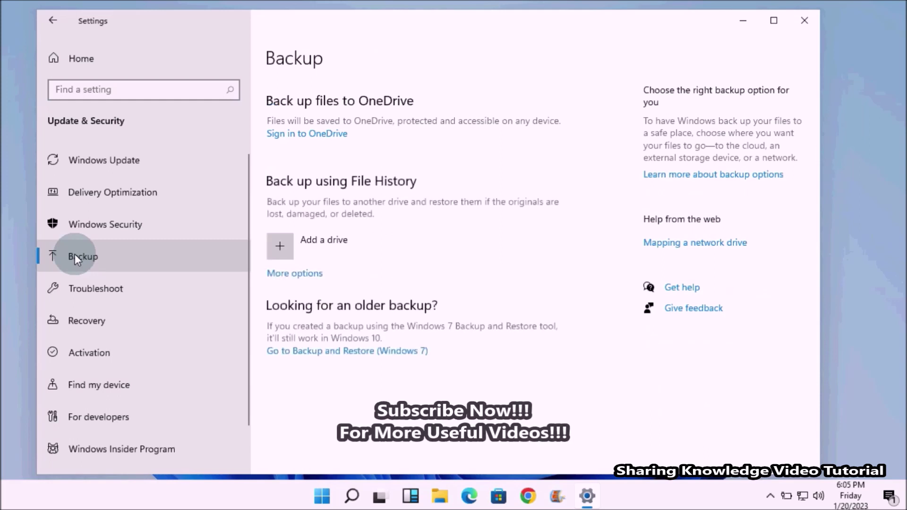
click(308, 243)
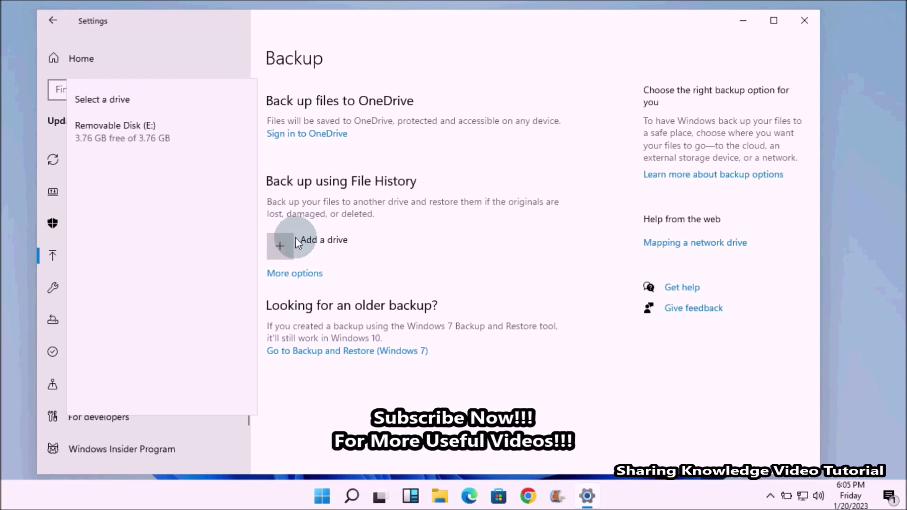
click(170, 144)
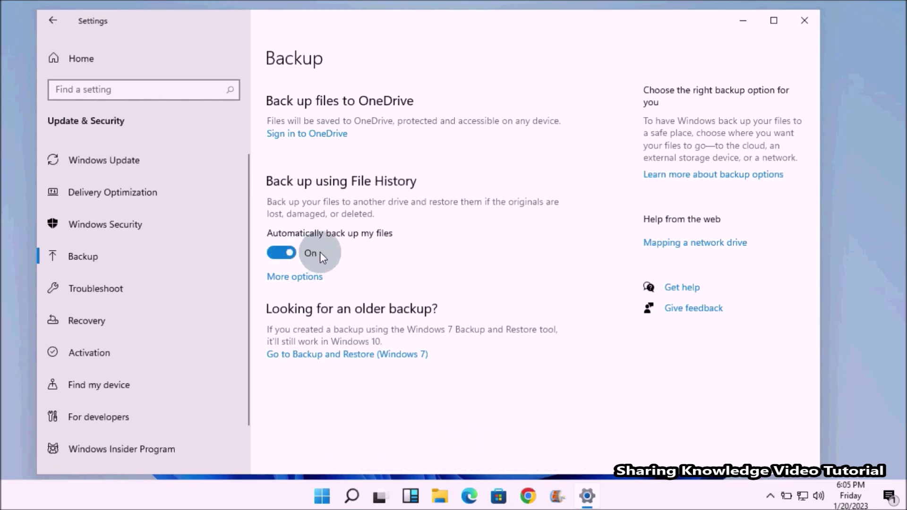
Step: Review backup options, keeping hourly backups kept forever, and scroll the folder list
click(309, 283)
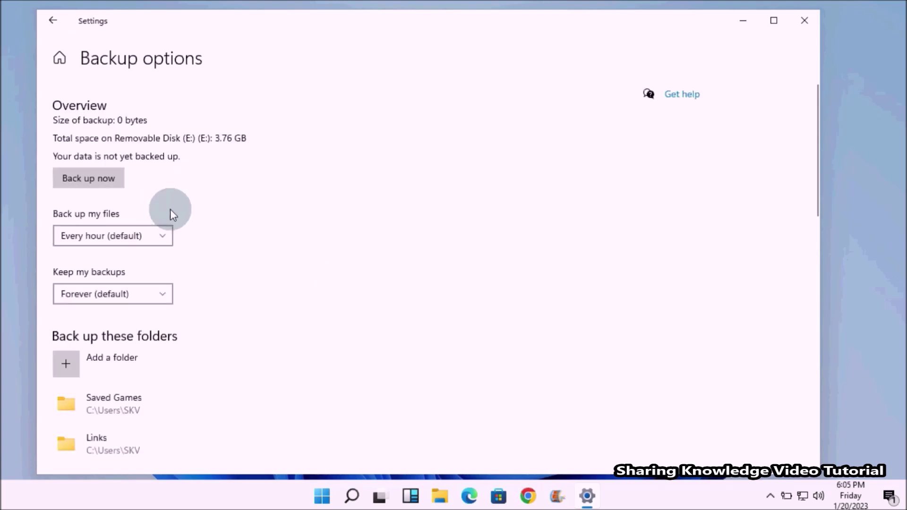
click(115, 183)
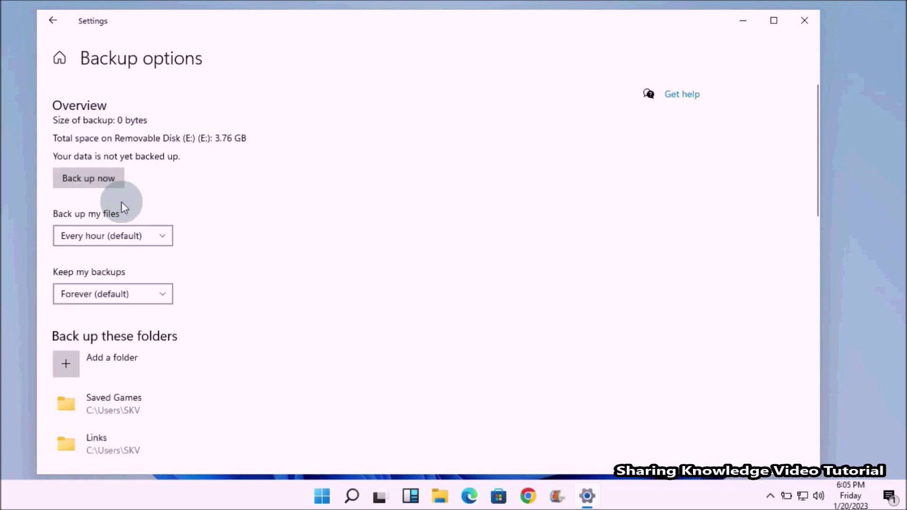
click(164, 236)
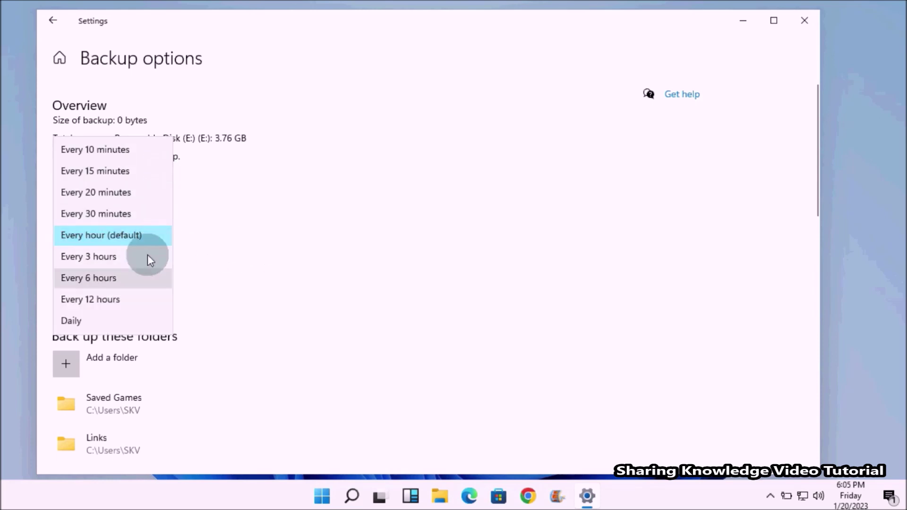
click(217, 258)
click(153, 294)
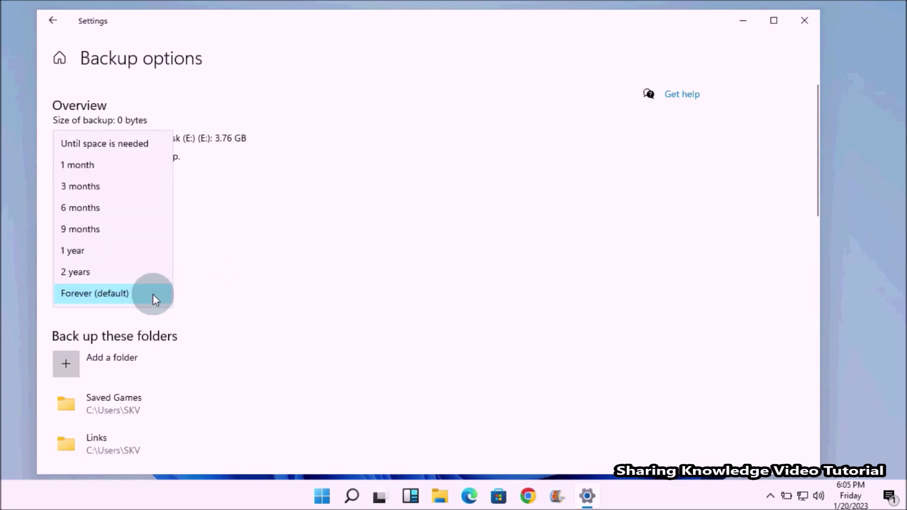
click(240, 262)
drag(814, 188, 810, 308)
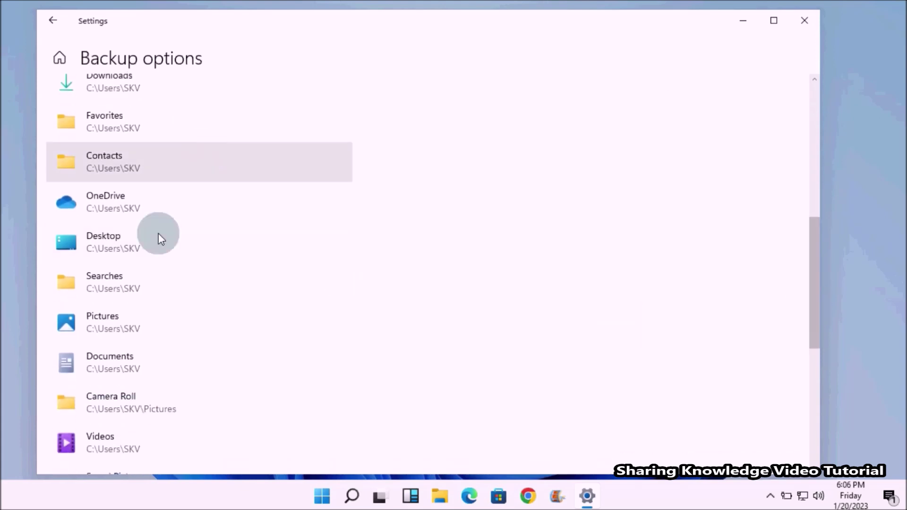
drag(815, 269, 809, 173)
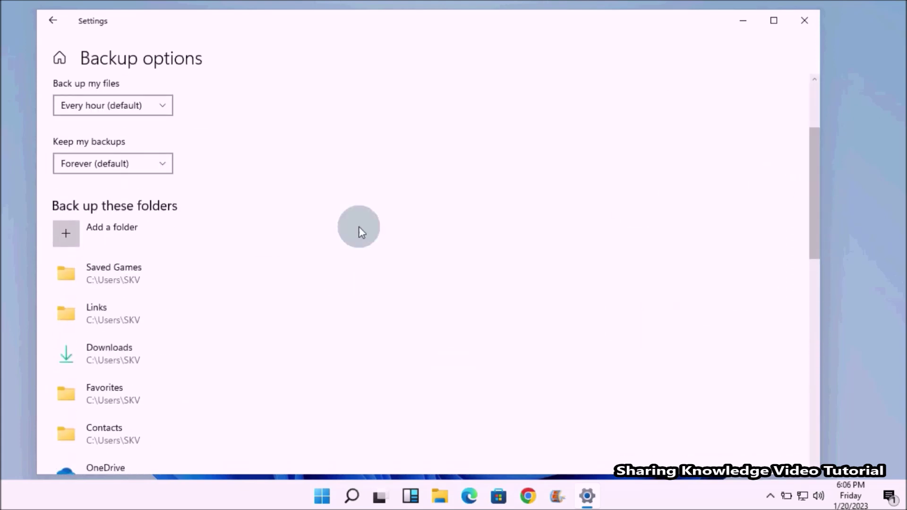
click(115, 229)
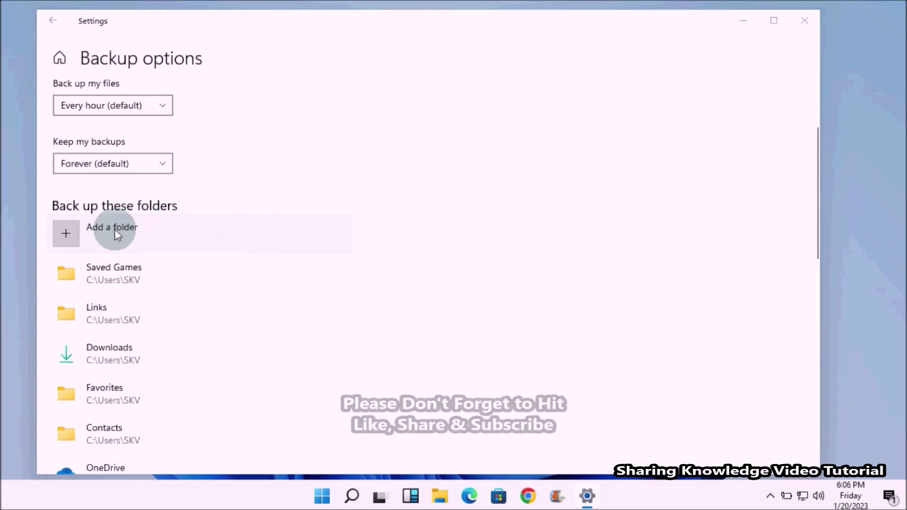
click(119, 47)
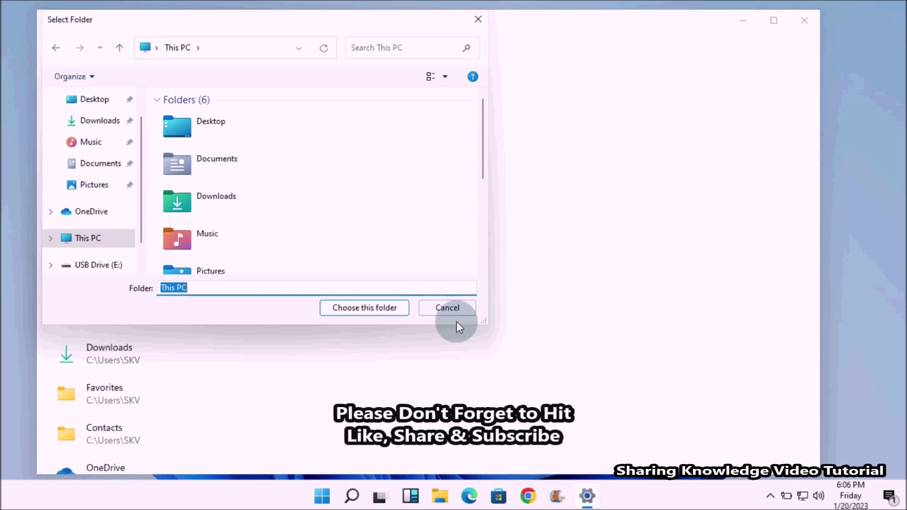
click(451, 308)
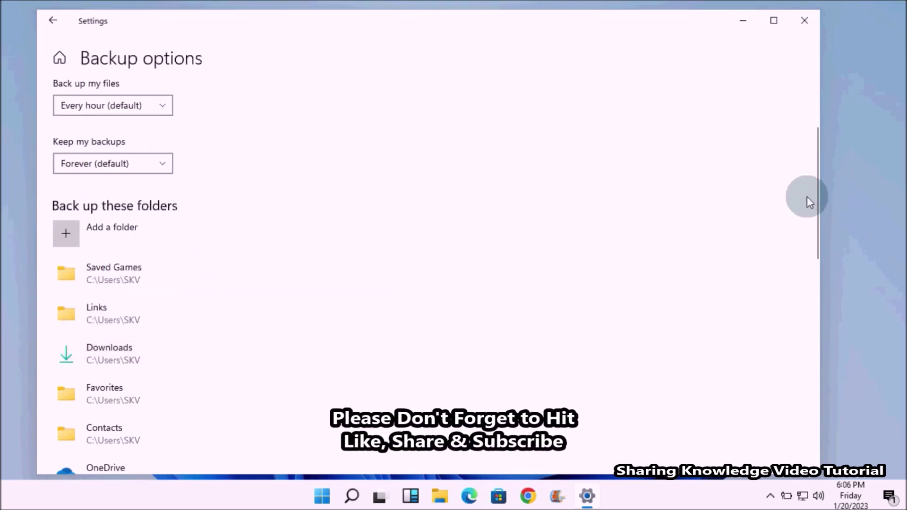
scroll(813, 208, down, 1)
drag(813, 205, 806, 376)
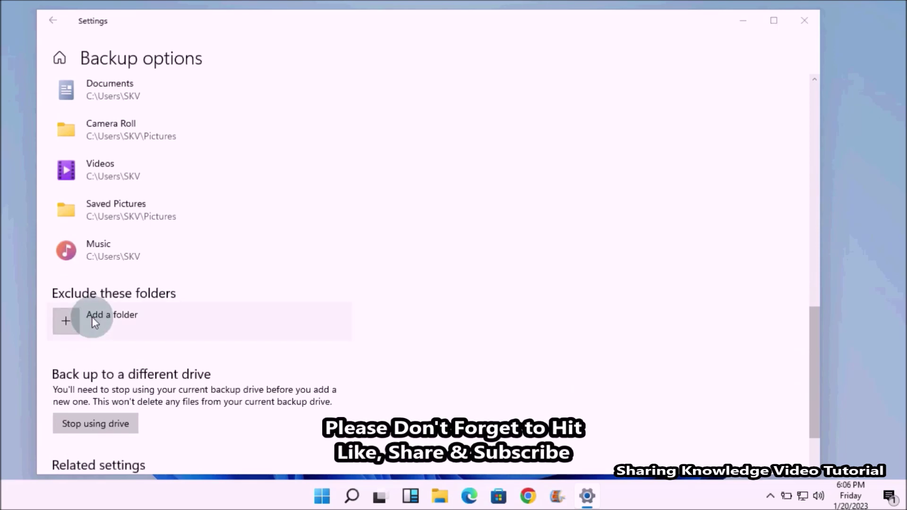
click(91, 319)
click(119, 47)
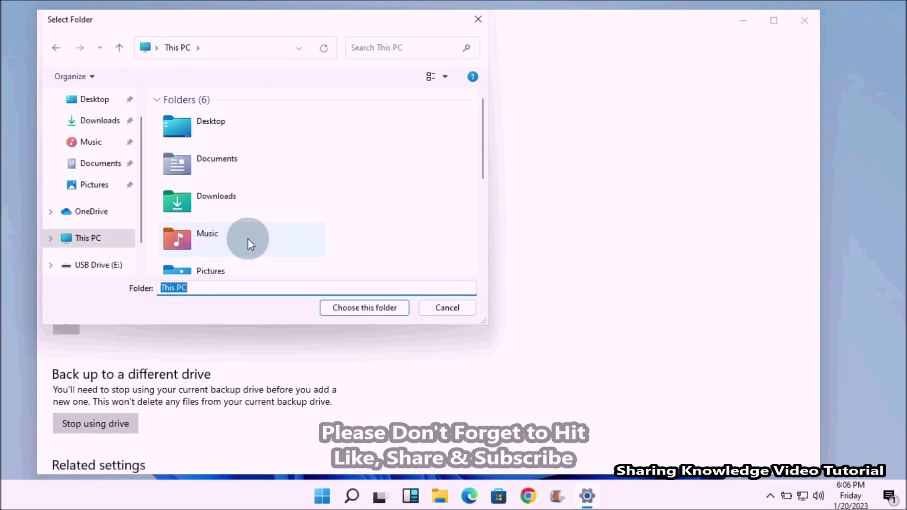
drag(479, 155, 477, 183)
scroll(477, 177, up, 2)
click(445, 307)
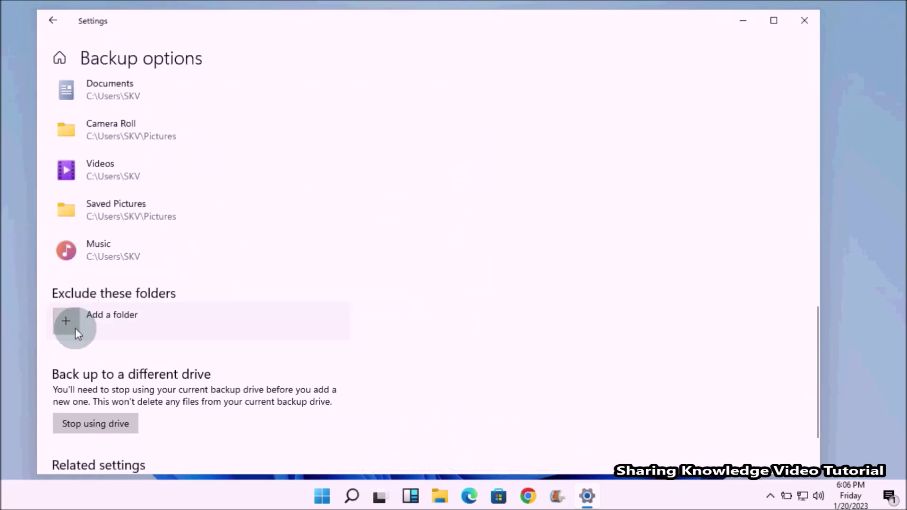
click(168, 248)
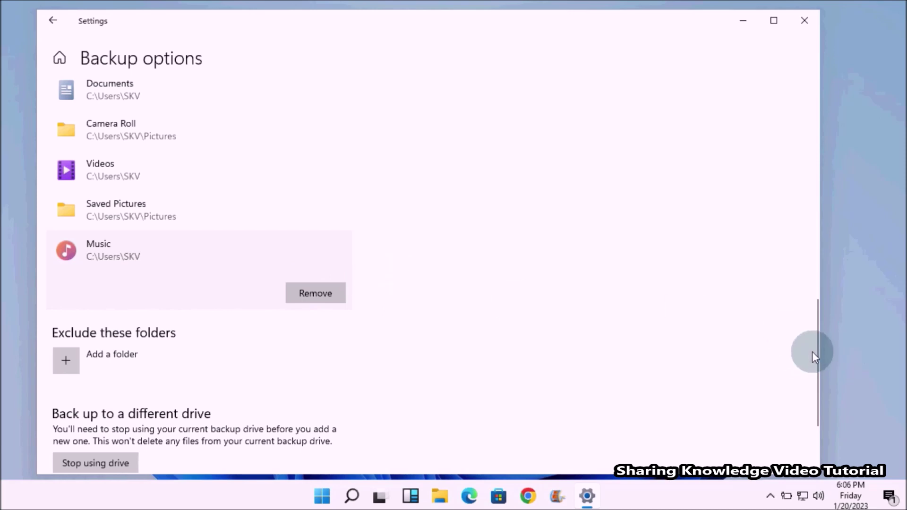
drag(811, 351, 808, 146)
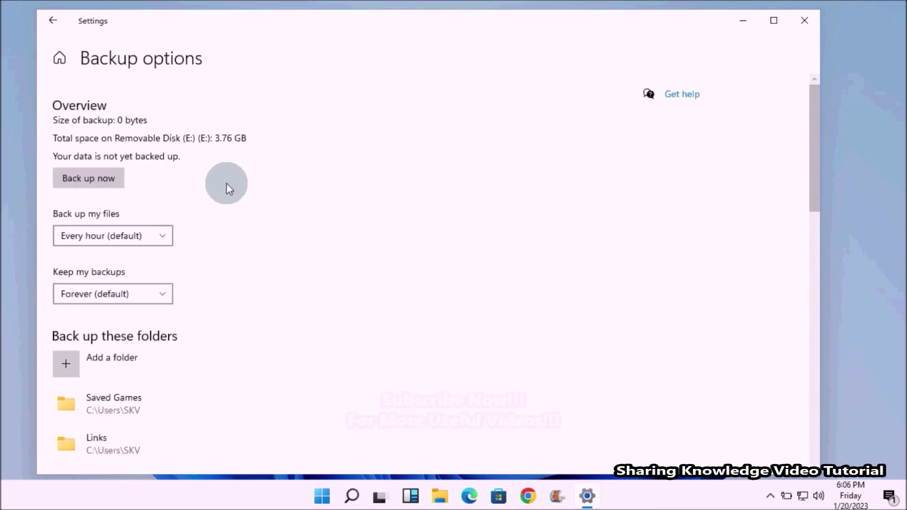
Step: Run a File History backup to E: now and return to the main Backup page
click(89, 179)
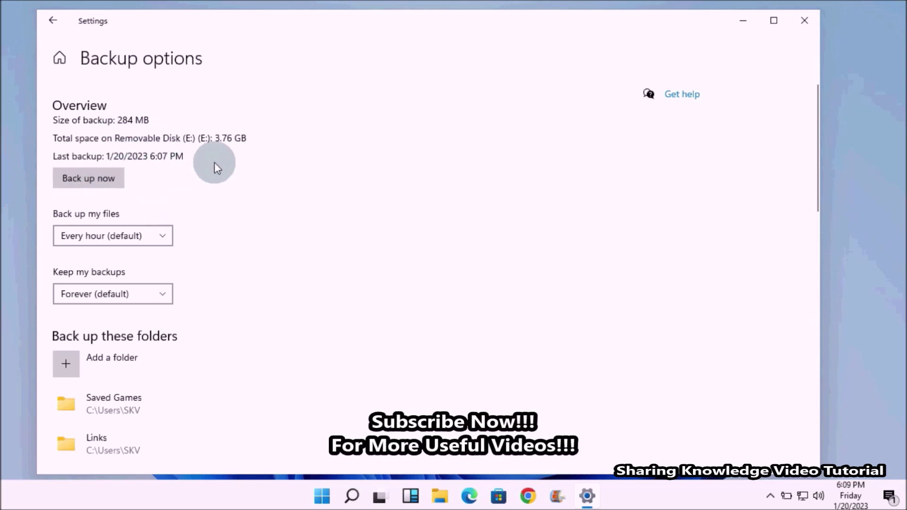
click(55, 25)
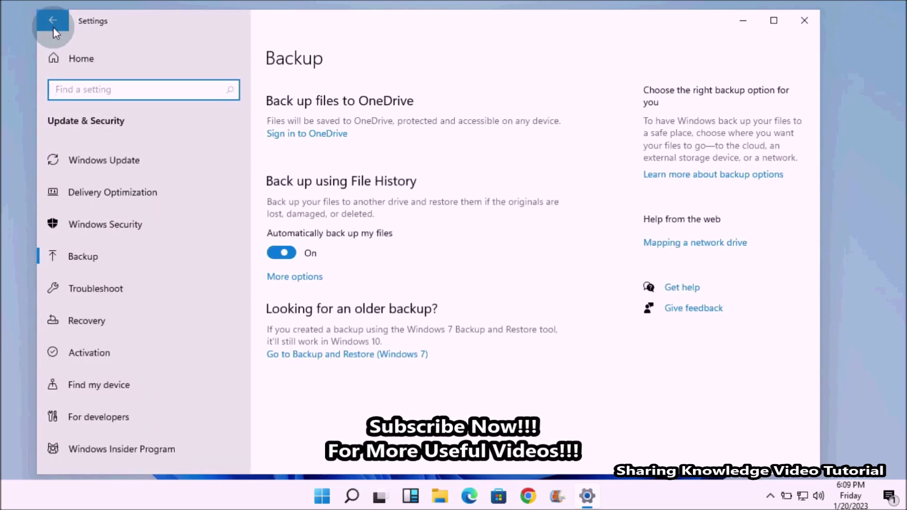
Step: Turn off automatic backup, close Settings and the USB Drive (E:) window, then reopen Settings
click(281, 253)
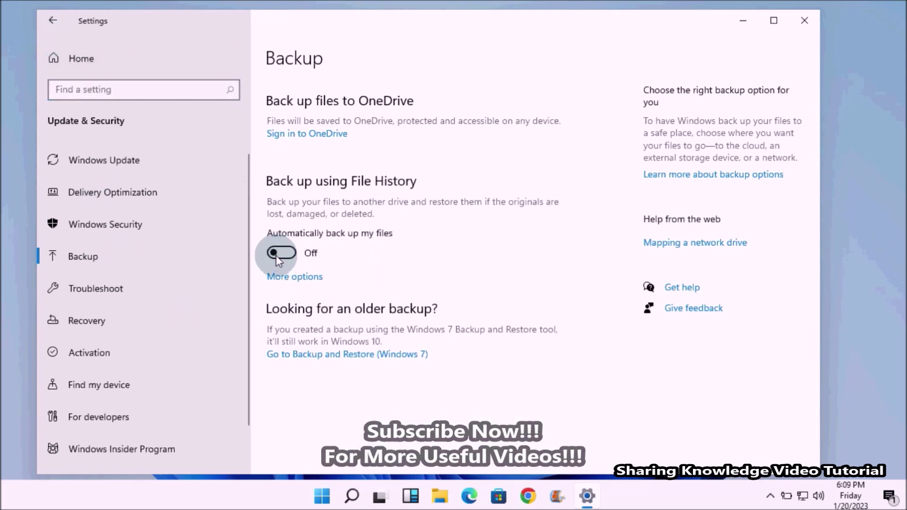
click(799, 28)
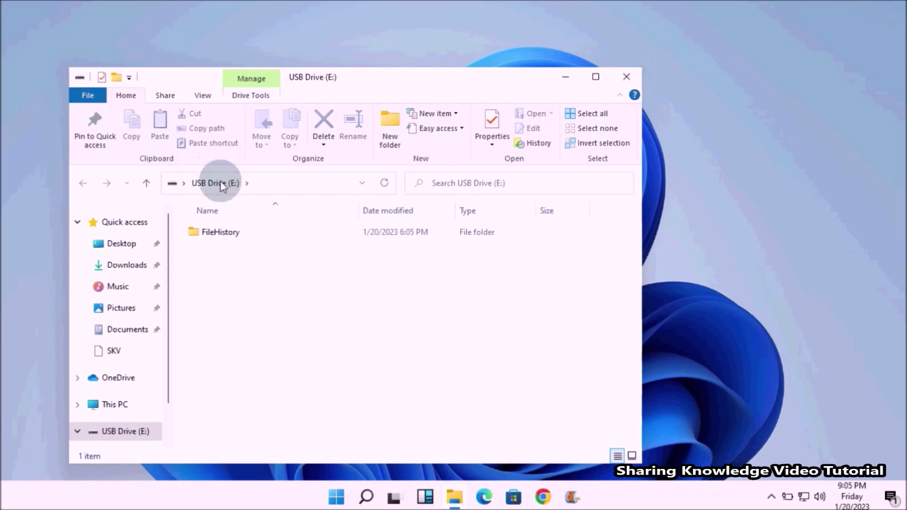
click(627, 78)
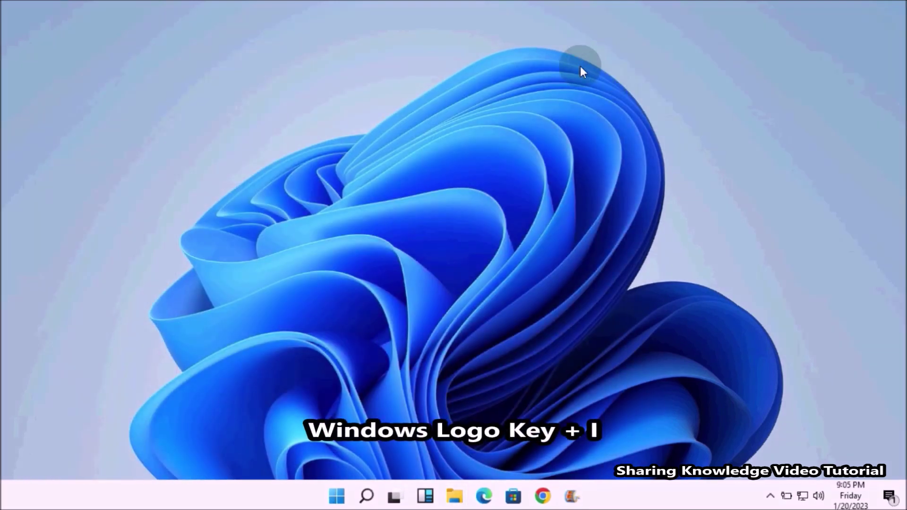
key(super+i)
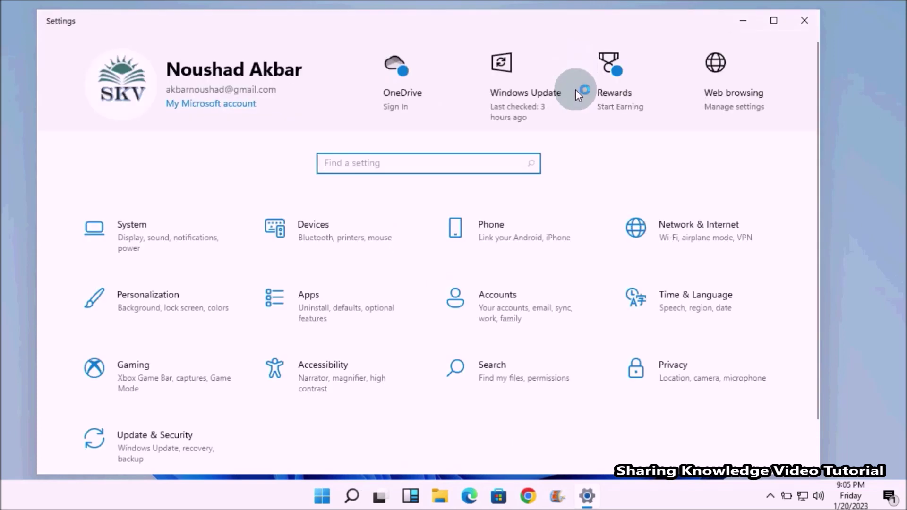
Step: Open 'Restore files from a current backup' from Update & Security > Backup > More options
click(134, 441)
click(120, 265)
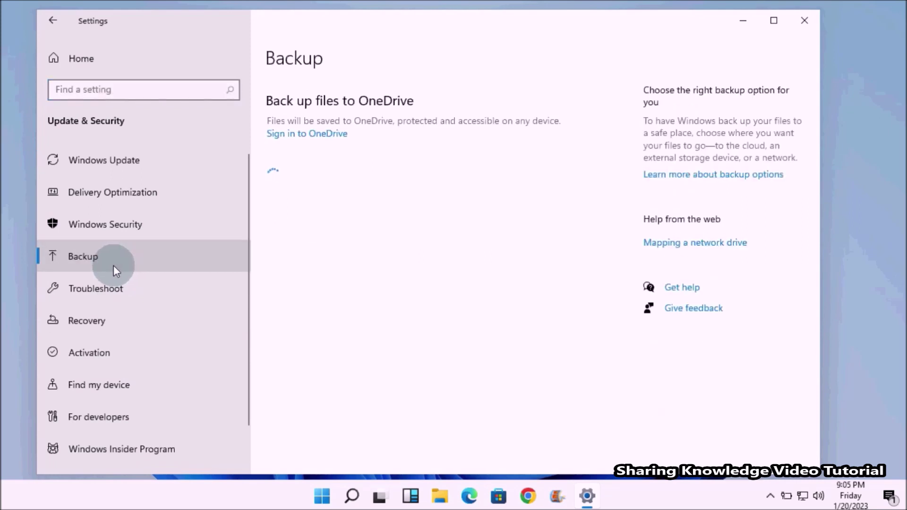
click(305, 280)
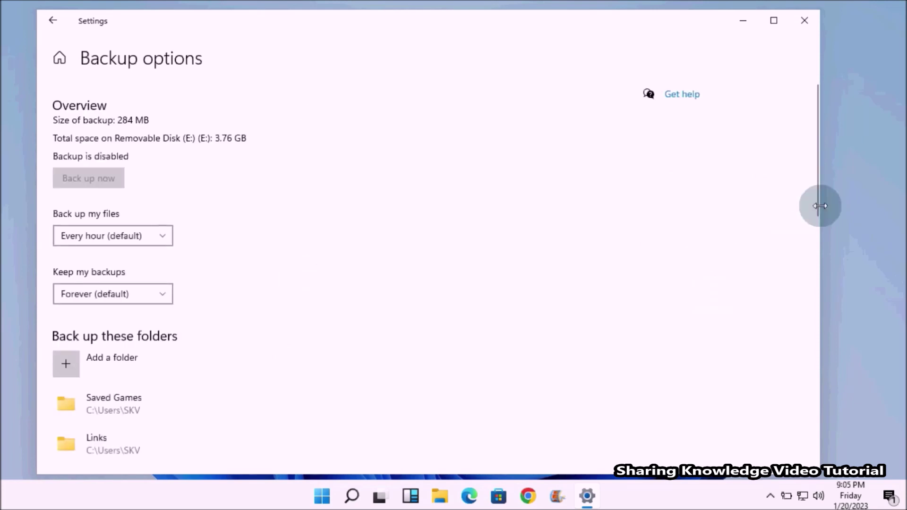
drag(816, 160, 793, 270)
scroll(783, 335, down, 6)
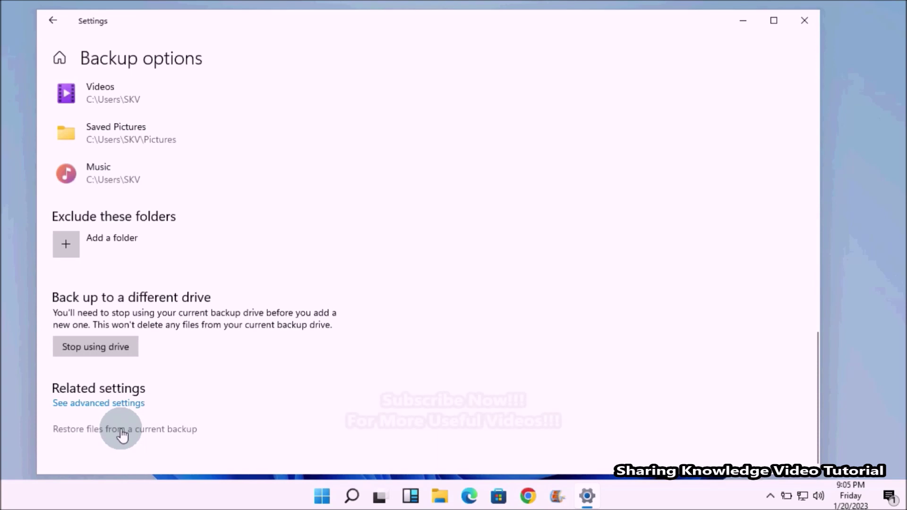
click(122, 429)
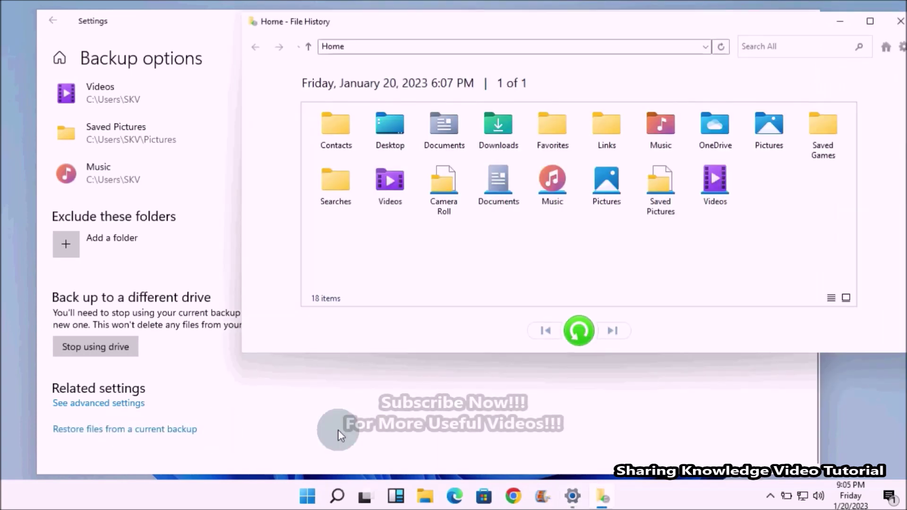
Step: Open File Explorer on Documents and move it aside to uncover File History
double_click(444, 203)
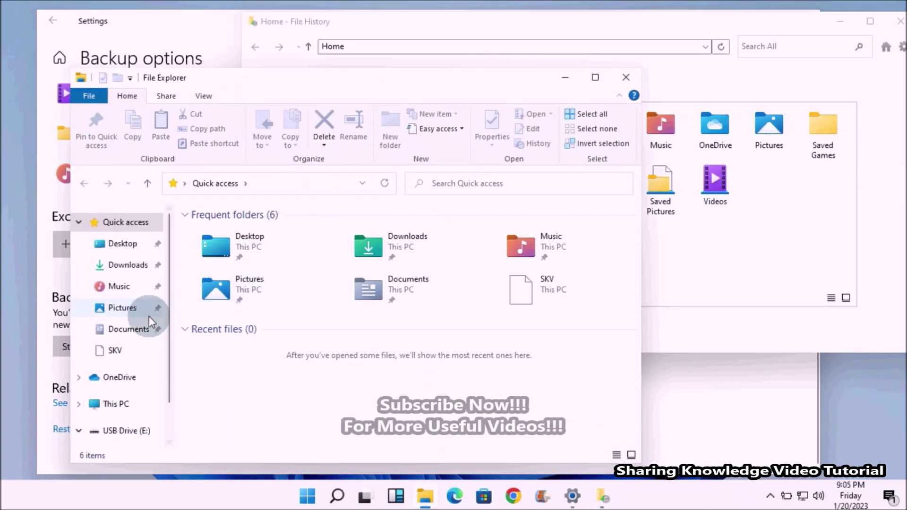
click(135, 330)
drag(445, 86, 364, 104)
click(627, 66)
Step: Restore the backed-up Documents folder to its original location and close the Explorer windows
click(443, 132)
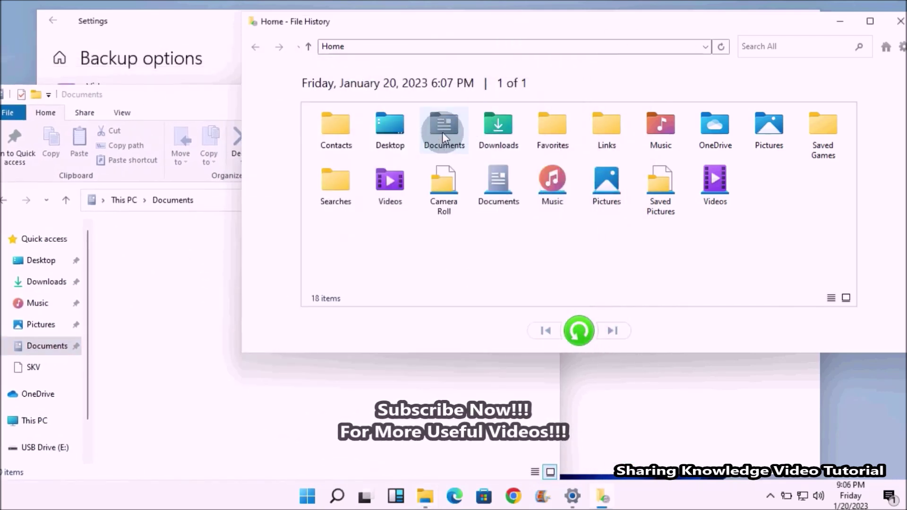
click(580, 330)
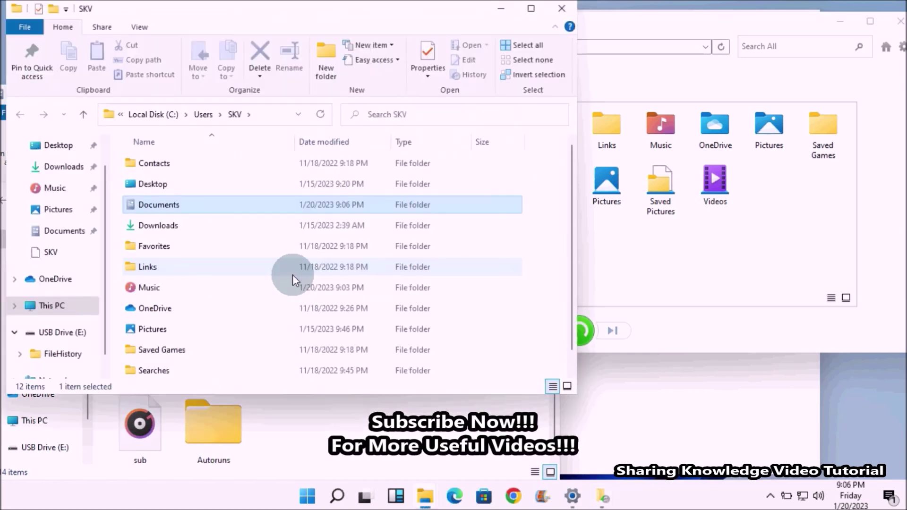
click(561, 9)
double_click(444, 127)
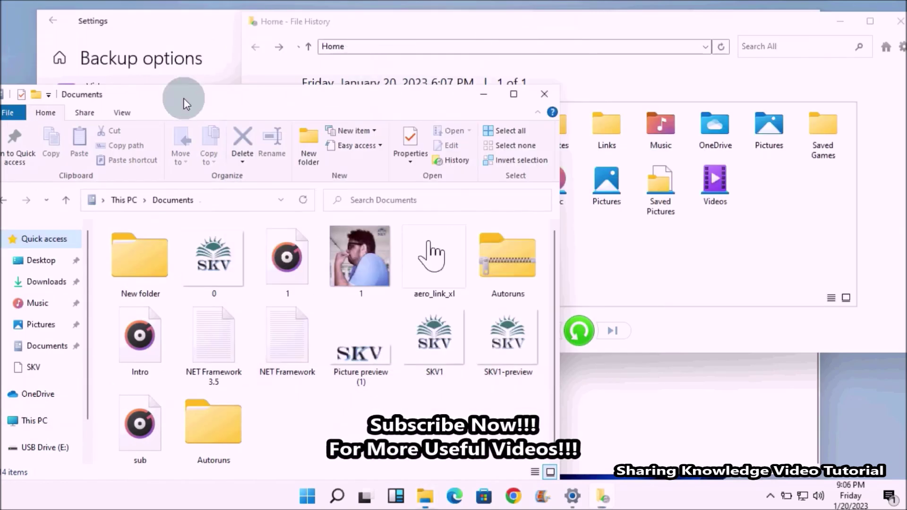
click(538, 97)
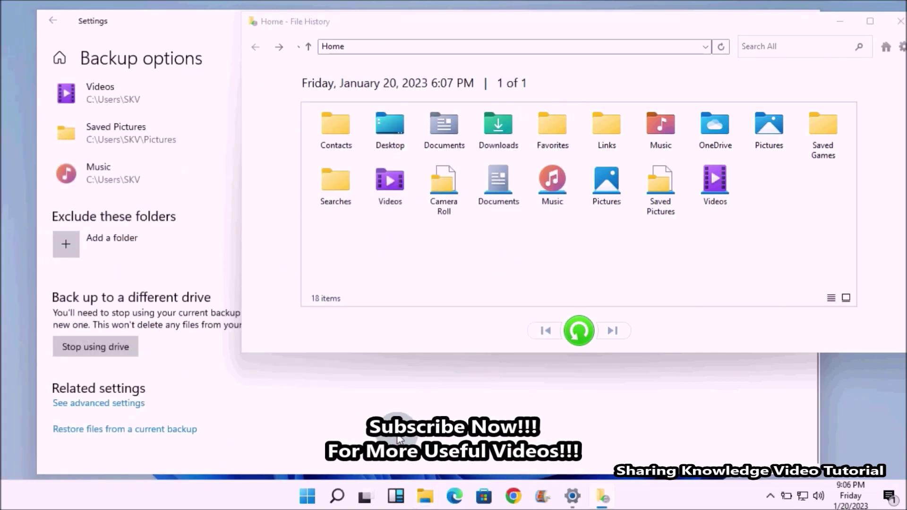
Step: Show Explorer's Music folder alongside the backed-up Music folder in File History
key(super+e)
click(48, 297)
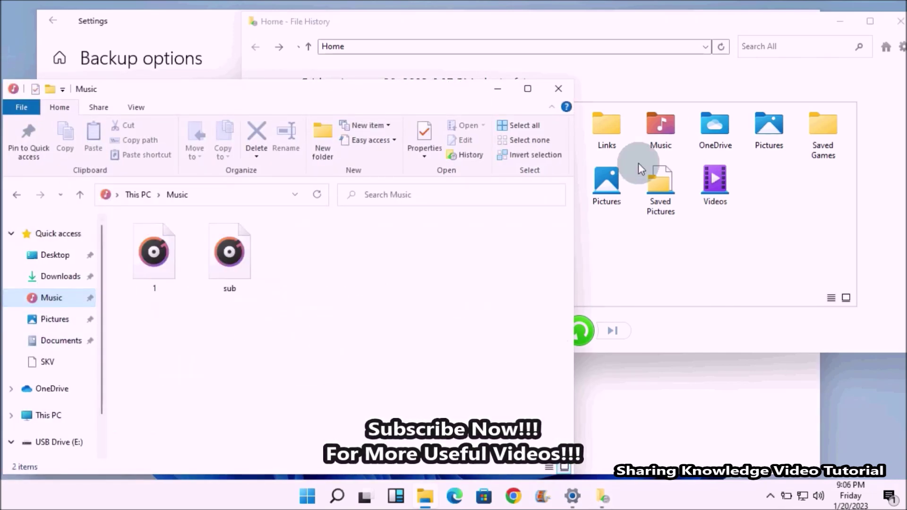
click(653, 76)
double_click(657, 126)
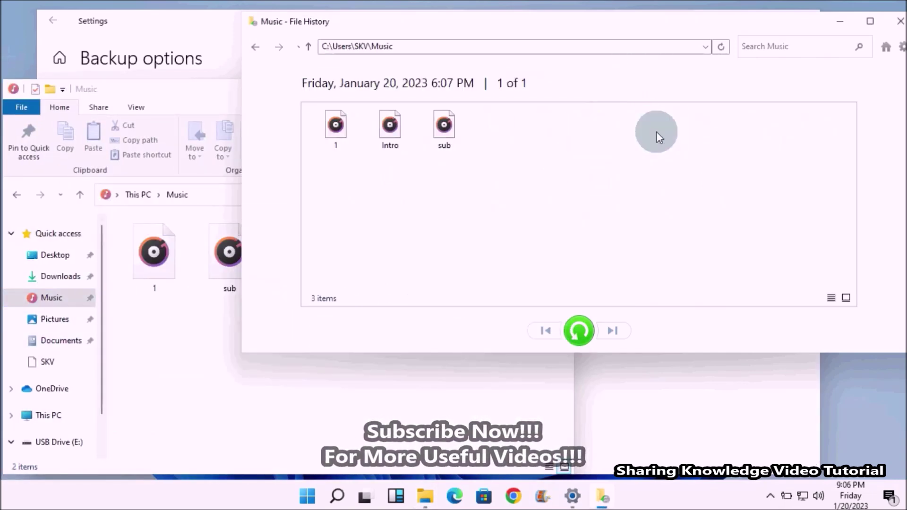
click(361, 127)
drag(182, 102, 154, 232)
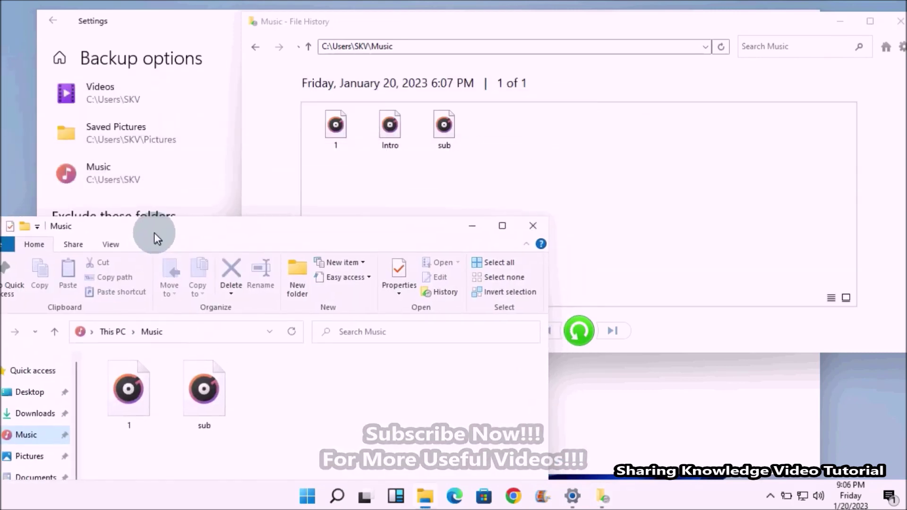
Step: Restore the Intro file to Music, return to Home, and close the Music windows
click(467, 66)
click(399, 122)
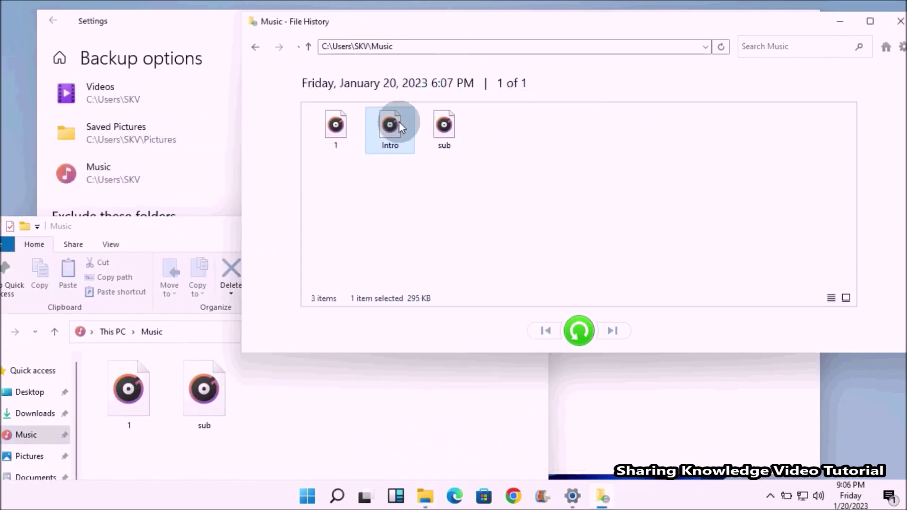
click(580, 332)
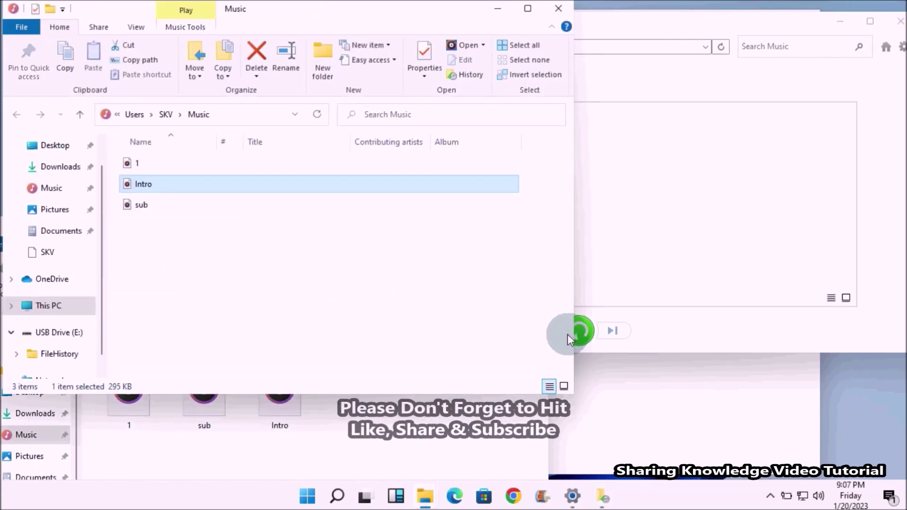
click(559, 9)
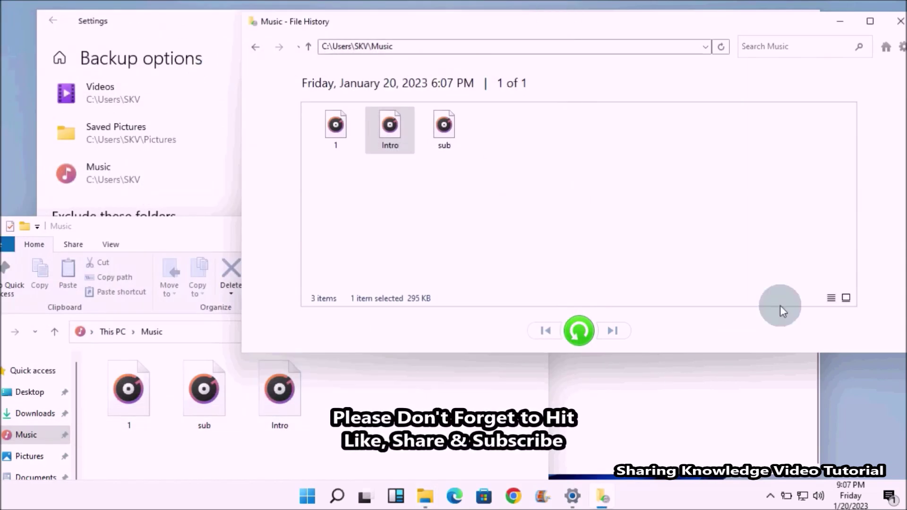
click(261, 49)
click(222, 227)
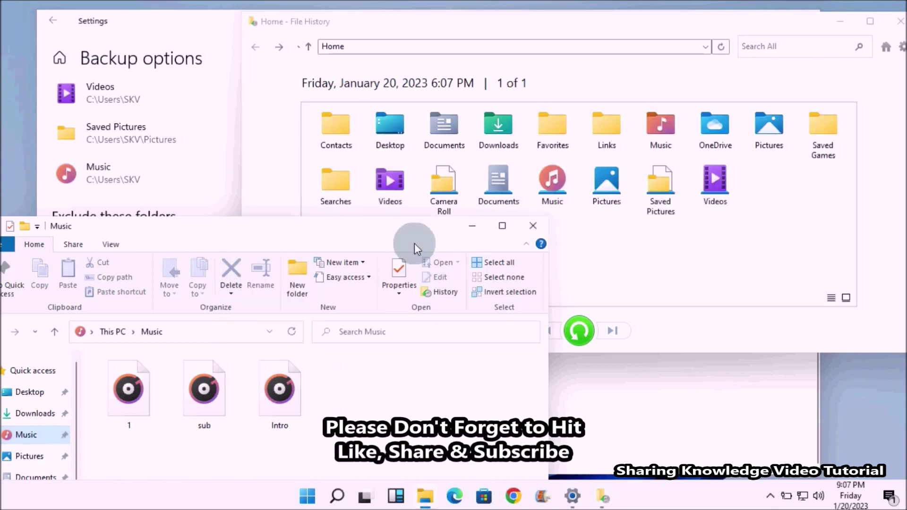
click(539, 228)
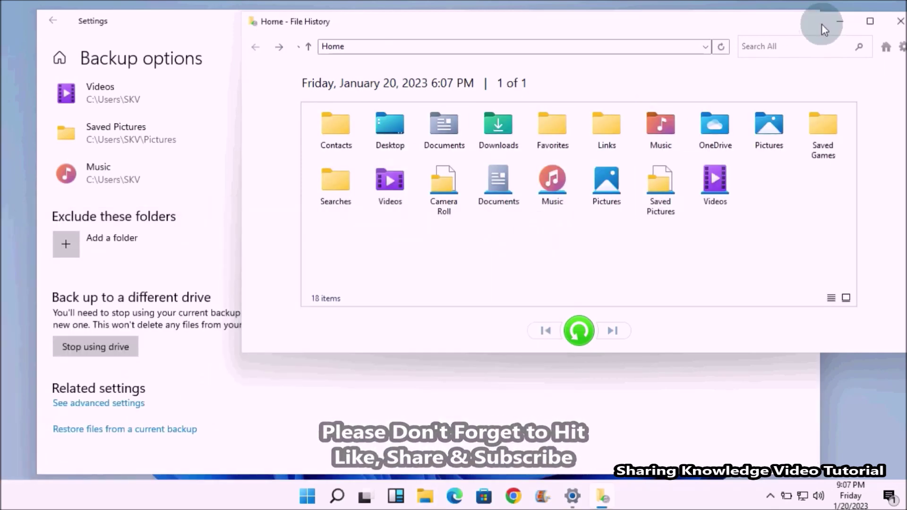